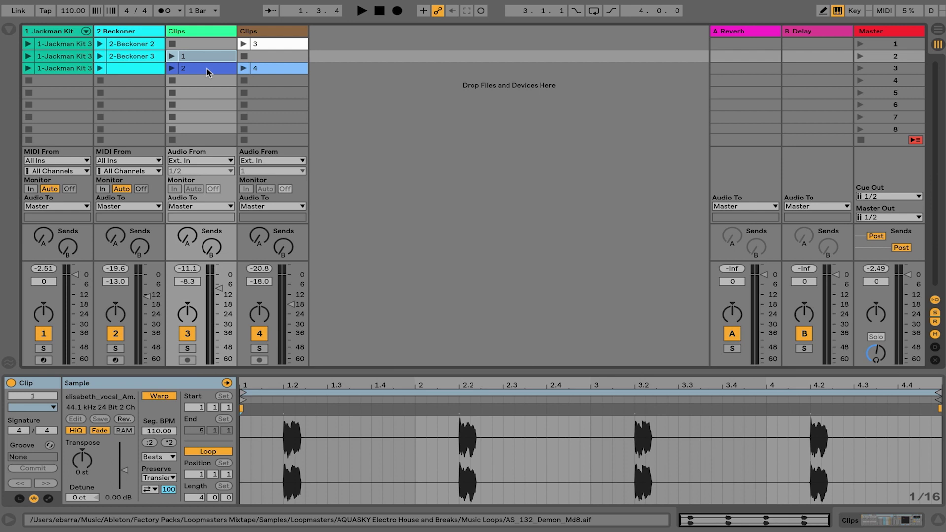
Play vocal clip 1 from the Clips track, then stop playback
click(207, 69)
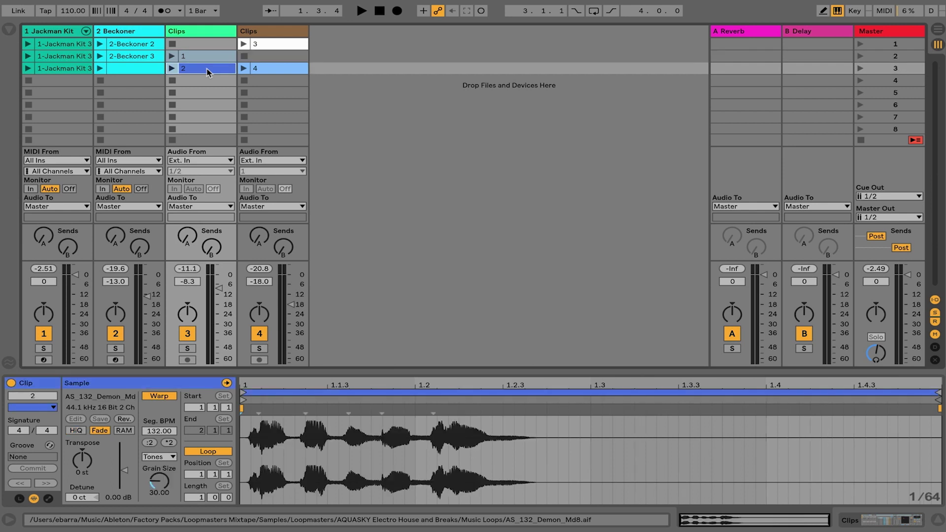
click(172, 56)
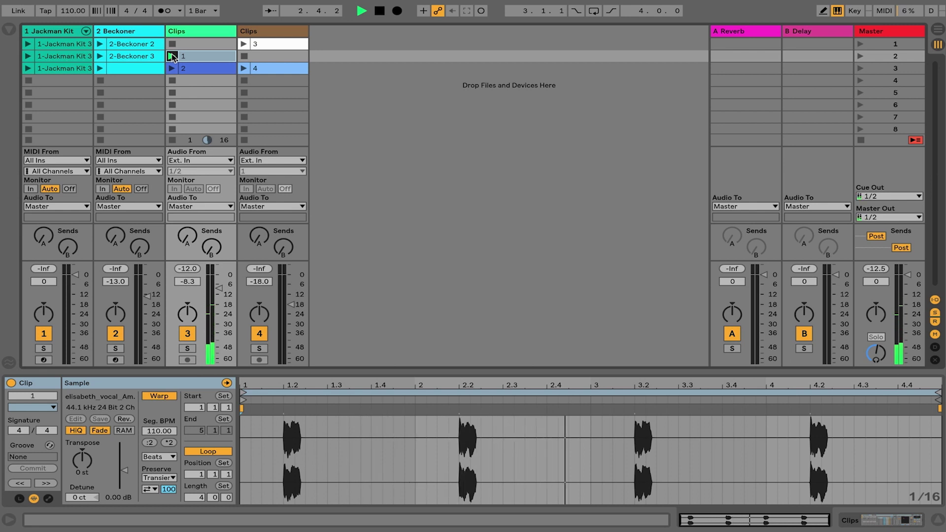
key(space)
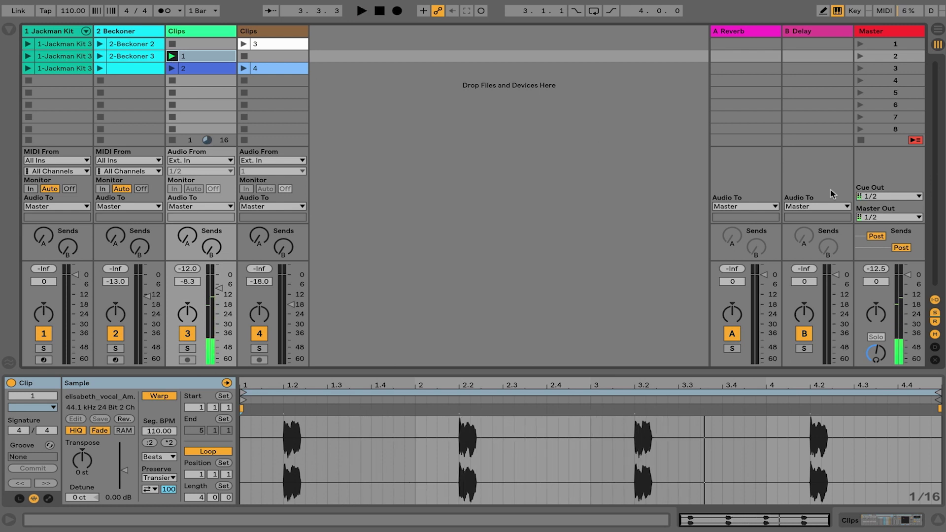
Shorten clip 1's loop to end at bar 2, then audition clip 2
drag(938, 398, 412, 397)
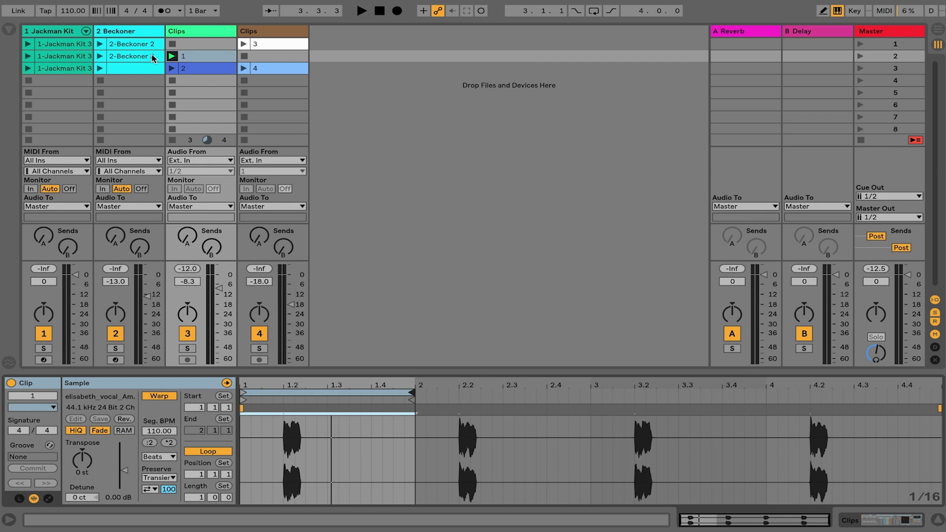
click(172, 71)
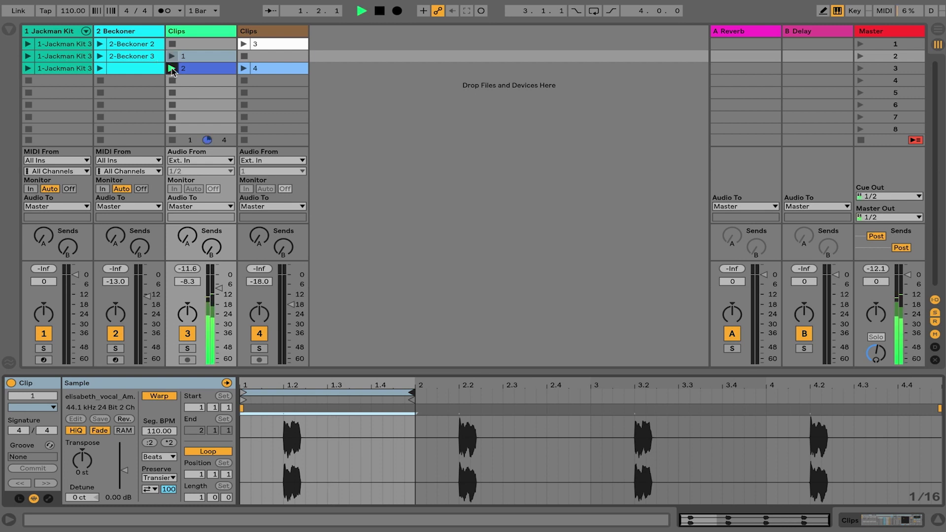
click(190, 69)
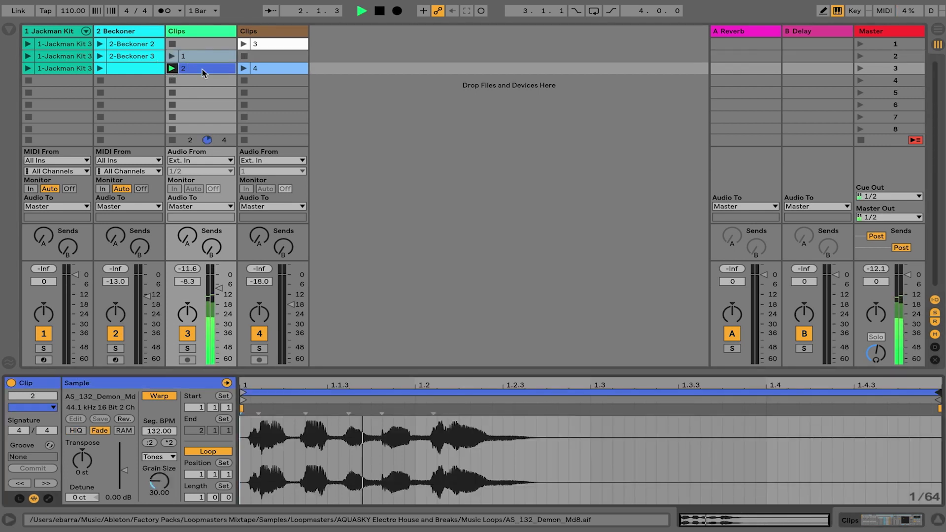
key(space)
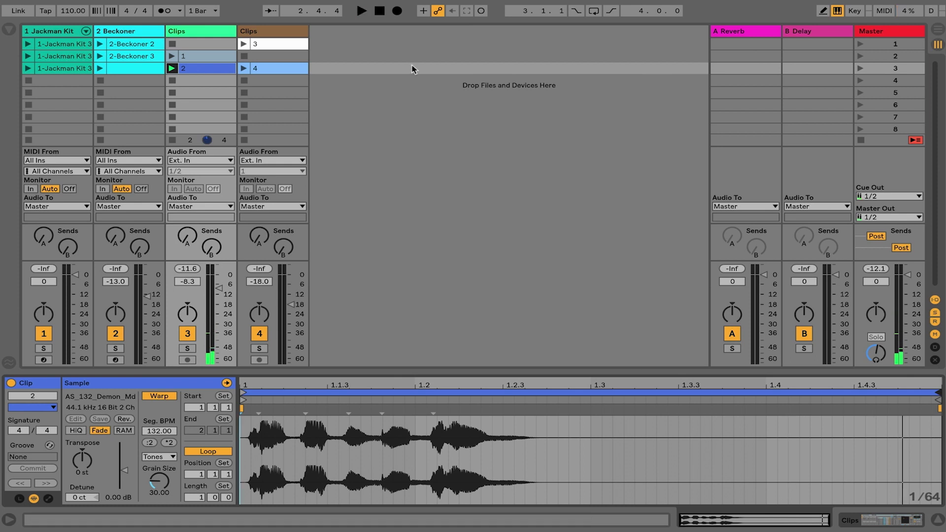
Stop track 3's clips and launch beatbox clip 3 in track 4
click(174, 82)
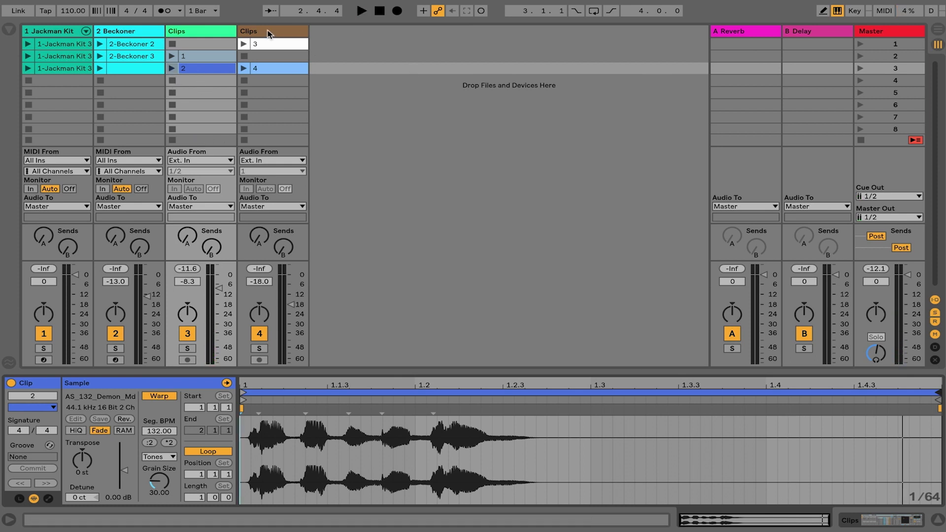
click(266, 45)
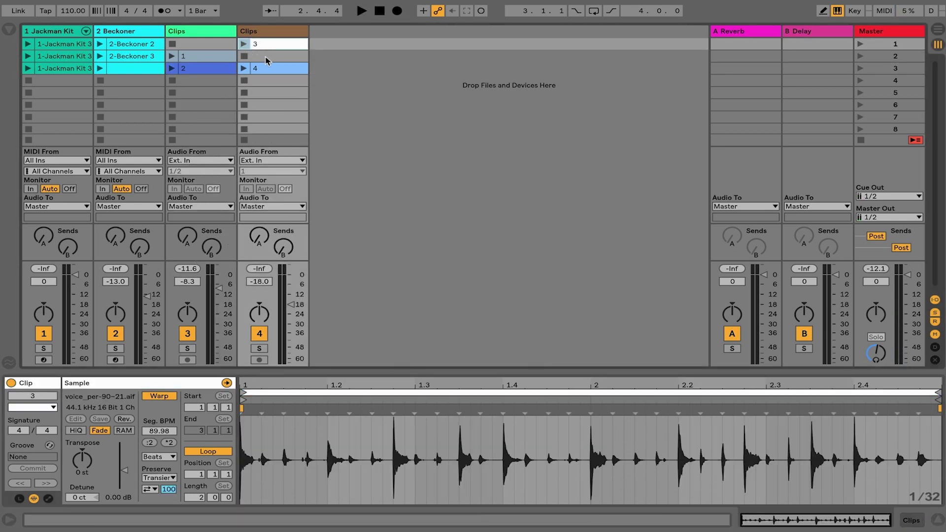
click(244, 45)
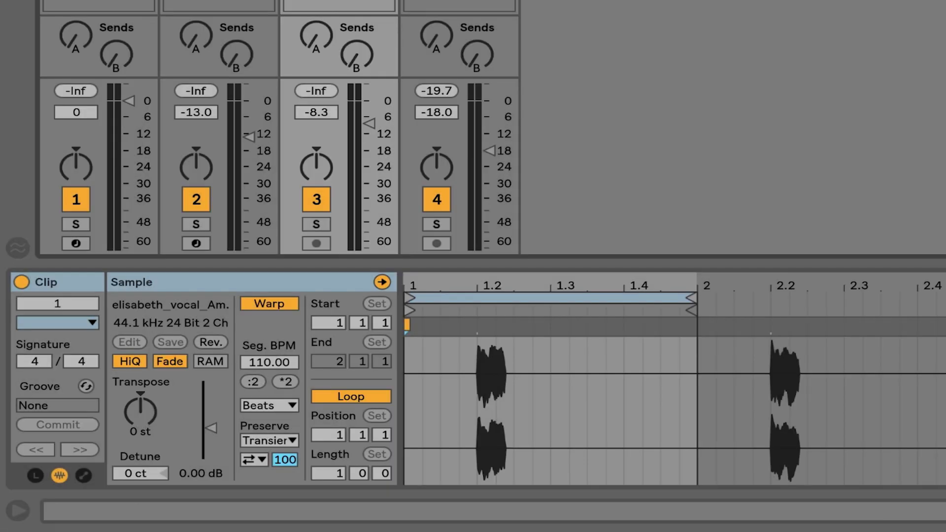
key(space)
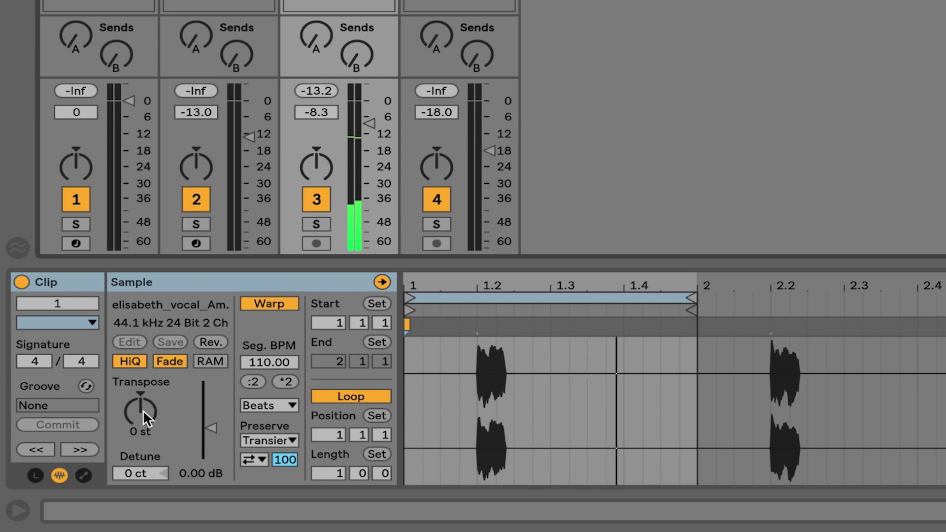
drag(141, 412, 141, 407)
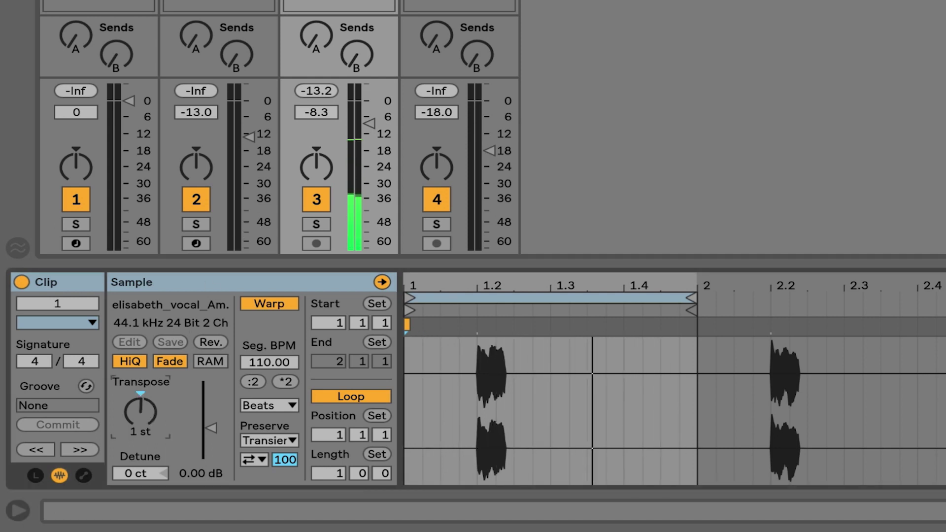
key(Up)
key(Up)
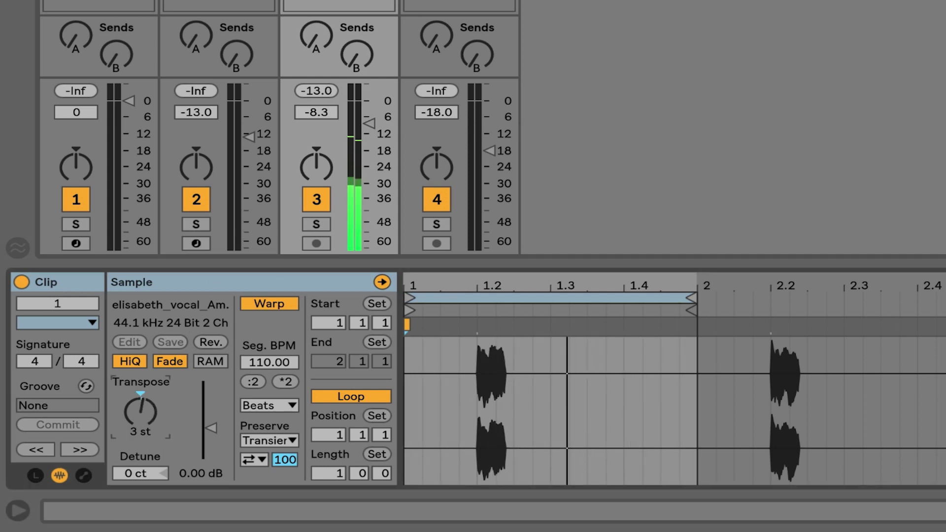
mouse_move(141, 412)
mouse_down()
mouse_move(140, 359)
mouse_move(141, 410)
mouse_up()
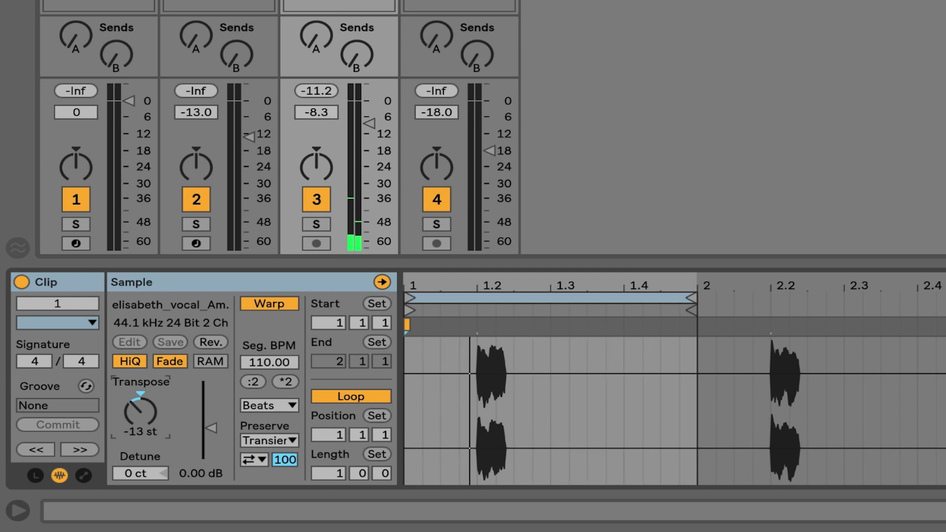
drag(140, 411, 140, 392)
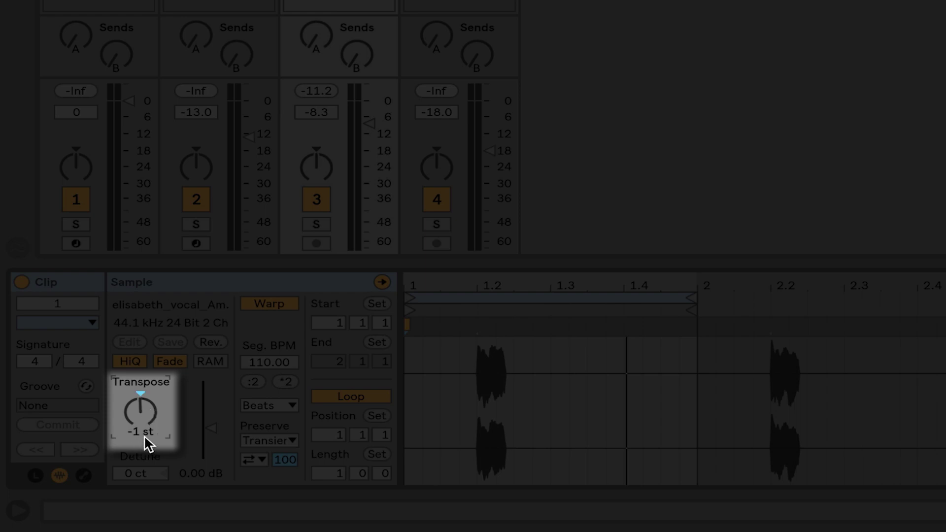
Transpose vocal clip 1 to 6 st and reset its detune to 0 ct
drag(145, 436, 144, 418)
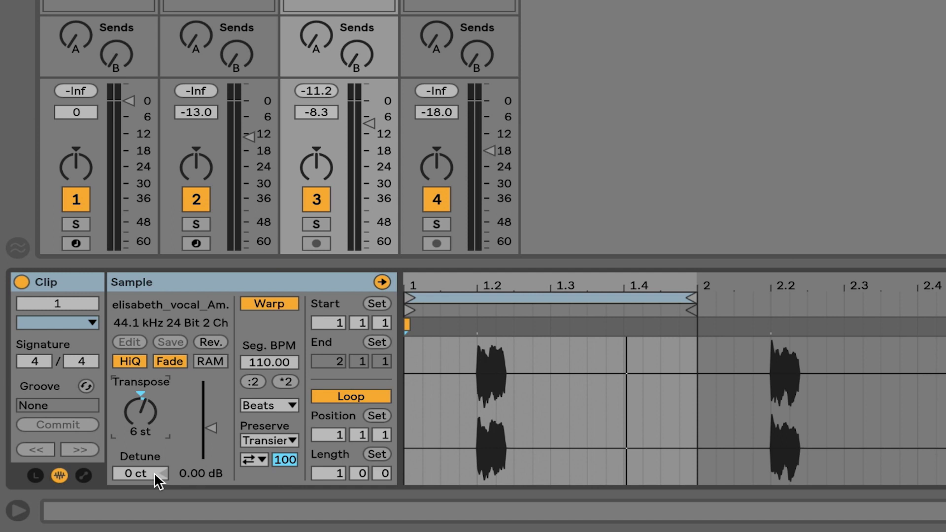
drag(154, 472, 154, 460)
key(Delete)
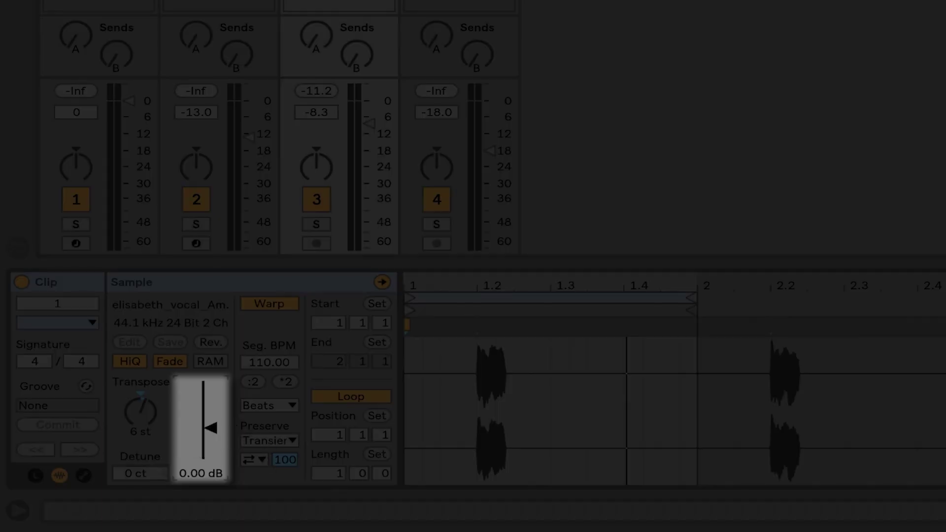
Boost the clip gain to 3 dB, then reset it back to 0 dB
mouse_move(211, 428)
mouse_down()
mouse_move(211, 417)
mouse_move(211, 428)
mouse_up()
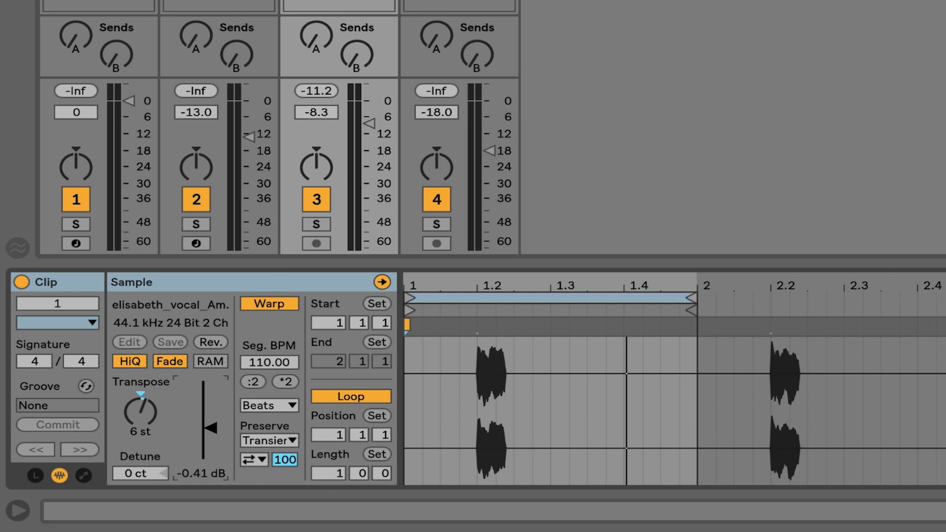
drag(216, 435, 215, 431)
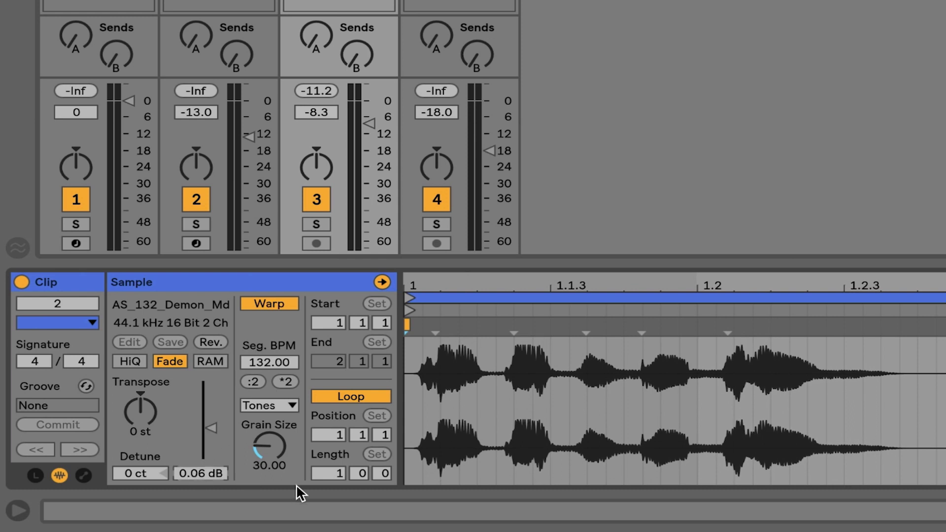
text(3)
key(Return)
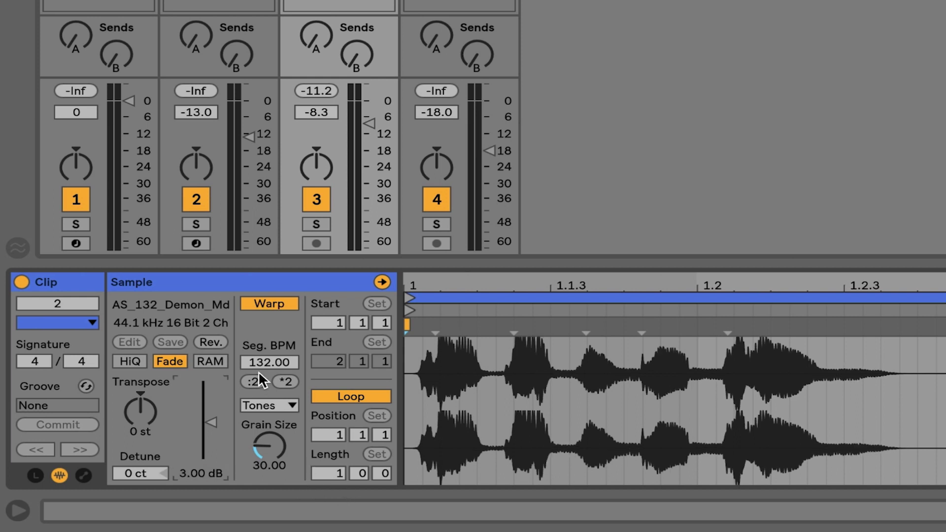
click(194, 473)
key(Delete)
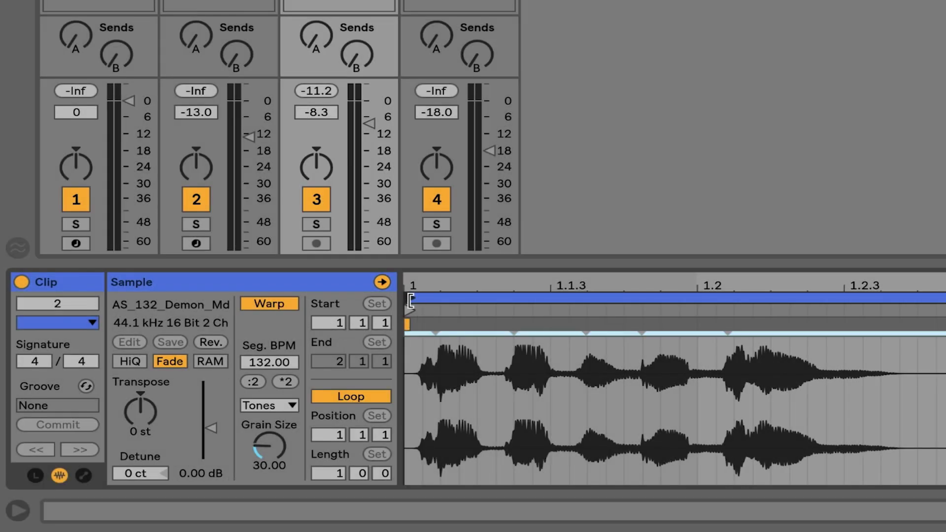
Move clip 2's sample start to 1.2.1, keeping a one-bar loop from bar 1
mouse_move(412, 300)
mouse_down()
mouse_move(644, 298)
mouse_move(402, 299)
mouse_up()
mouse_move(408, 311)
mouse_down()
mouse_move(481, 310)
mouse_move(401, 316)
mouse_move(534, 296)
mouse_move(576, 310)
mouse_move(697, 310)
mouse_up()
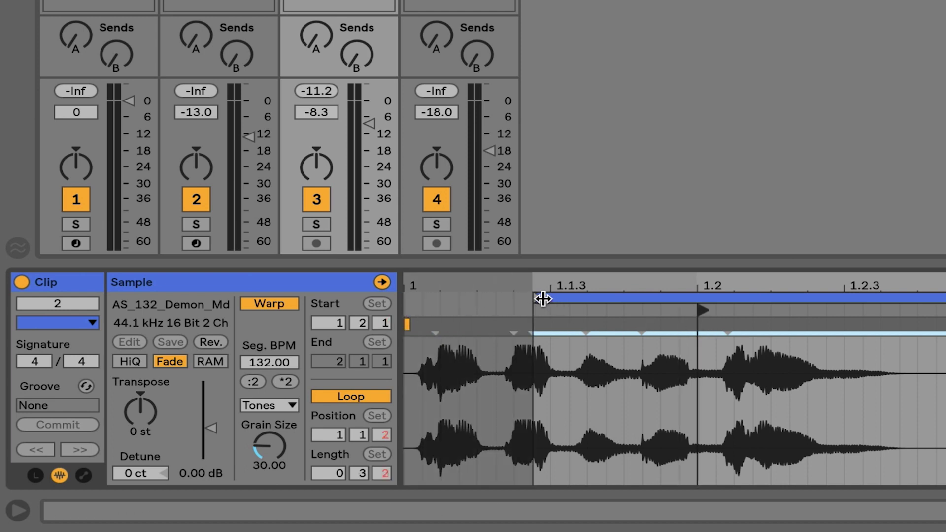
drag(536, 296, 434, 300)
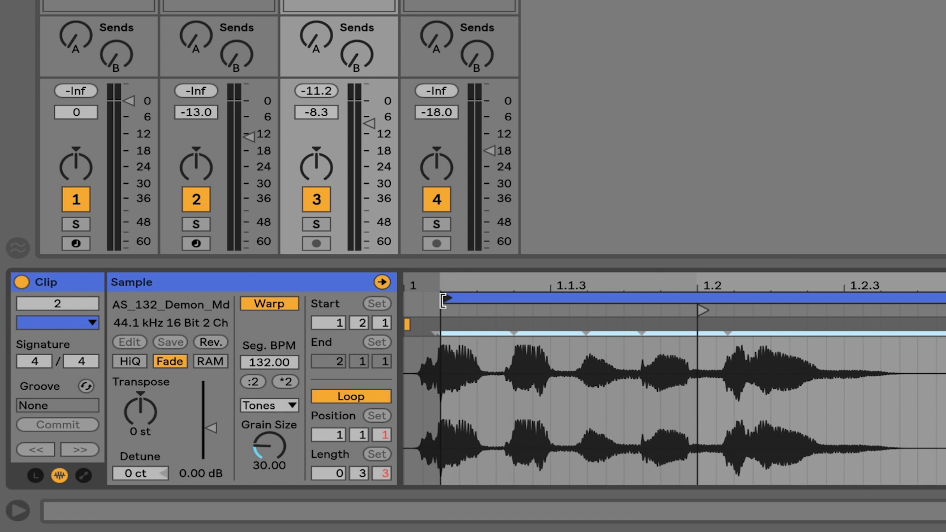
drag(443, 299, 406, 300)
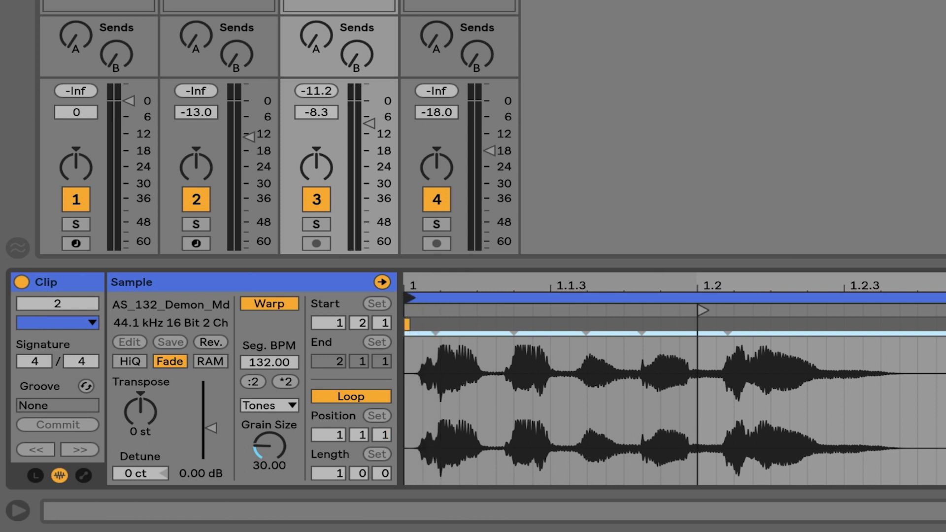
Play clip 2 and toggle its Loop switch off and back on
key(space)
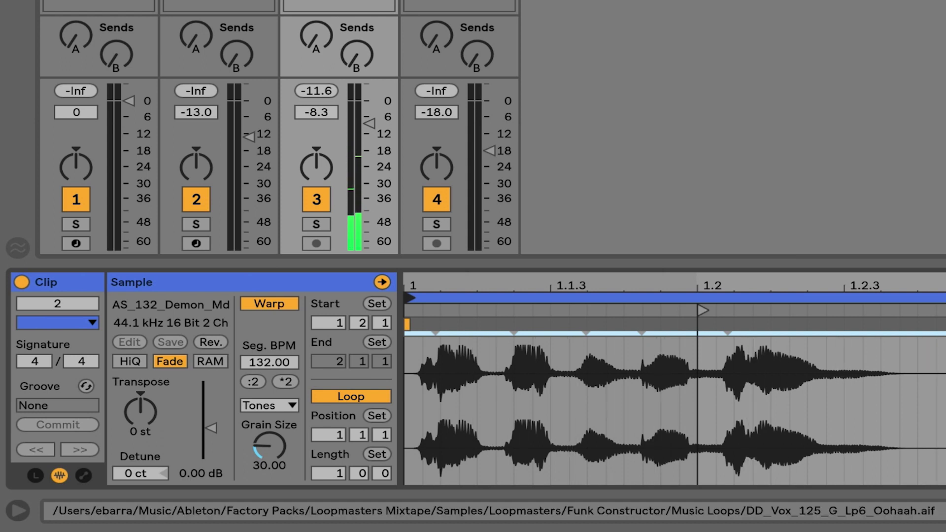
click(365, 397)
click(365, 397)
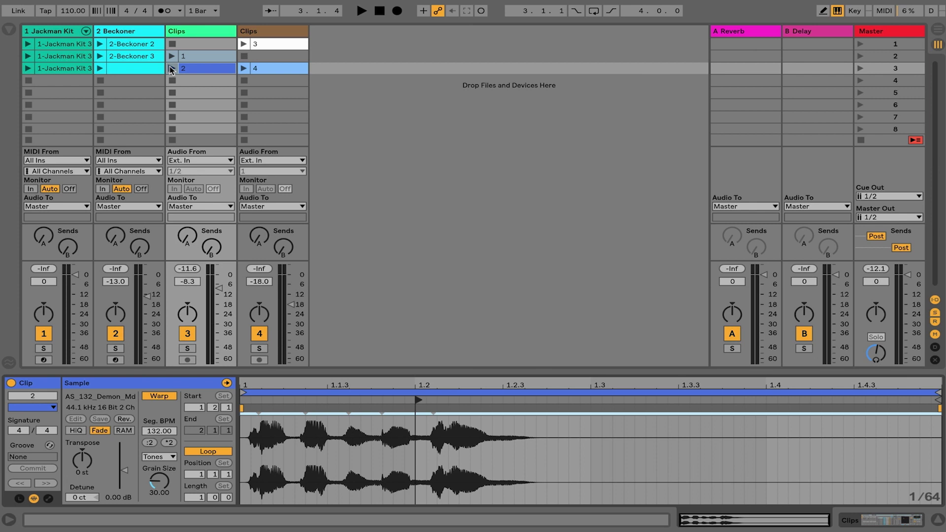
Launch the 1-Jackman Kit 3 drum clip and the 2-Beckoner 2 clip together
click(31, 46)
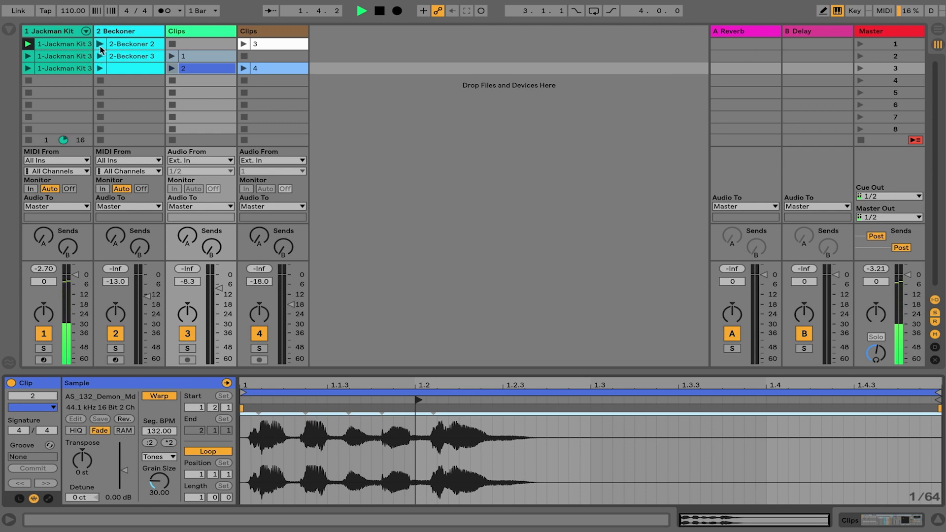
click(171, 68)
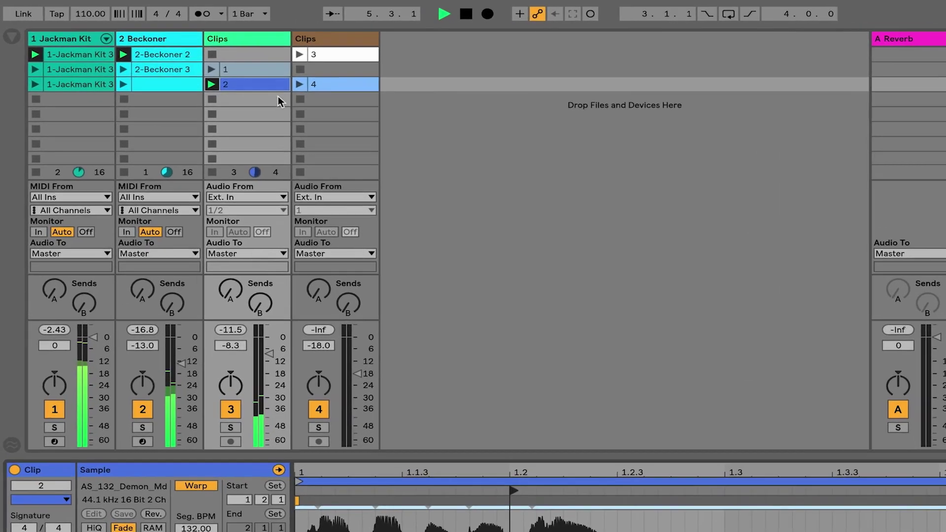
Stop clip 2, play vocal clip 1 transposed to 9 st, and relaunch clip 2
click(289, 134)
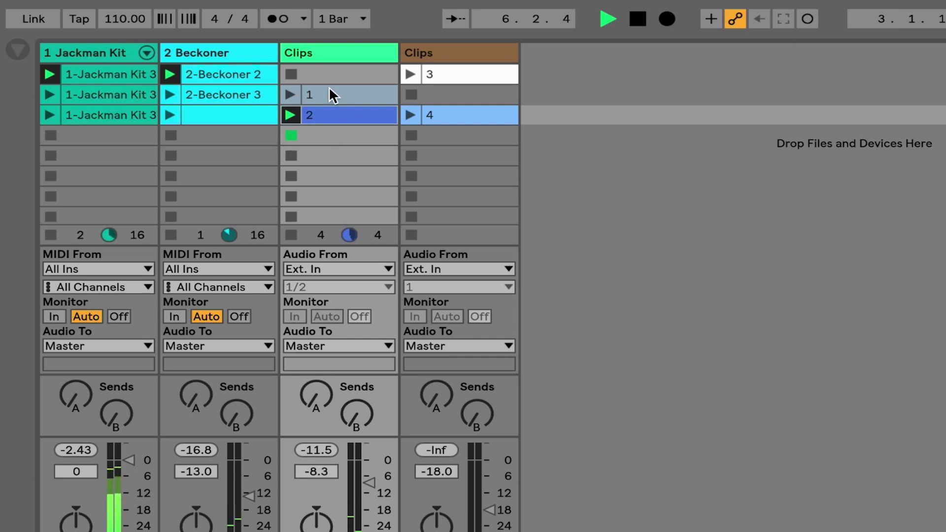
key(space)
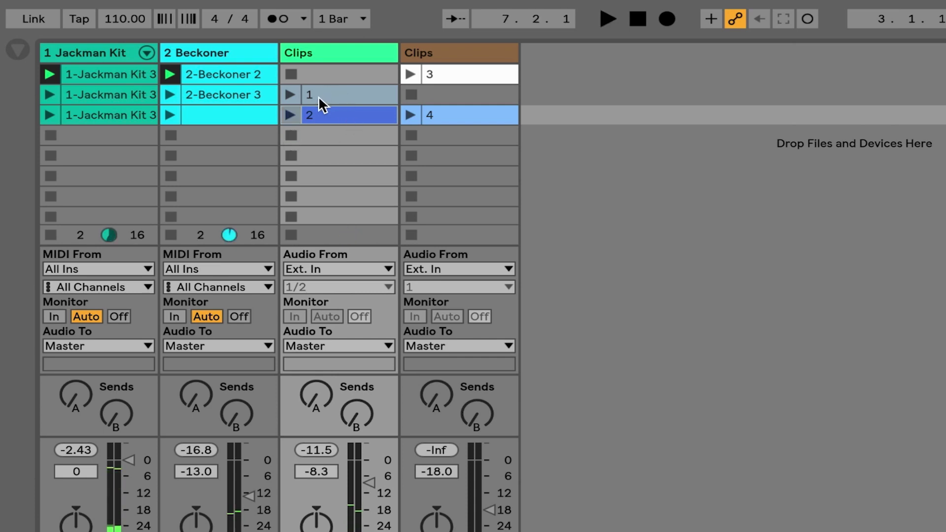
click(319, 96)
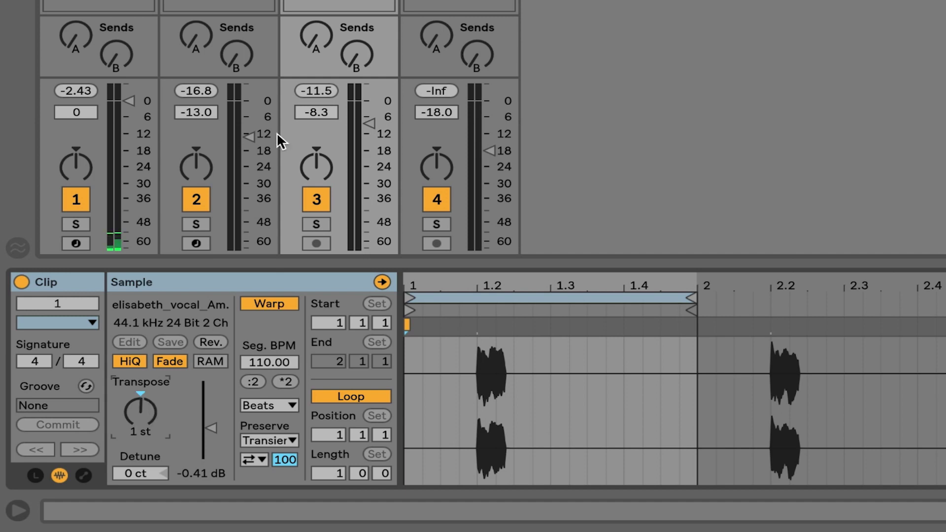
key(space)
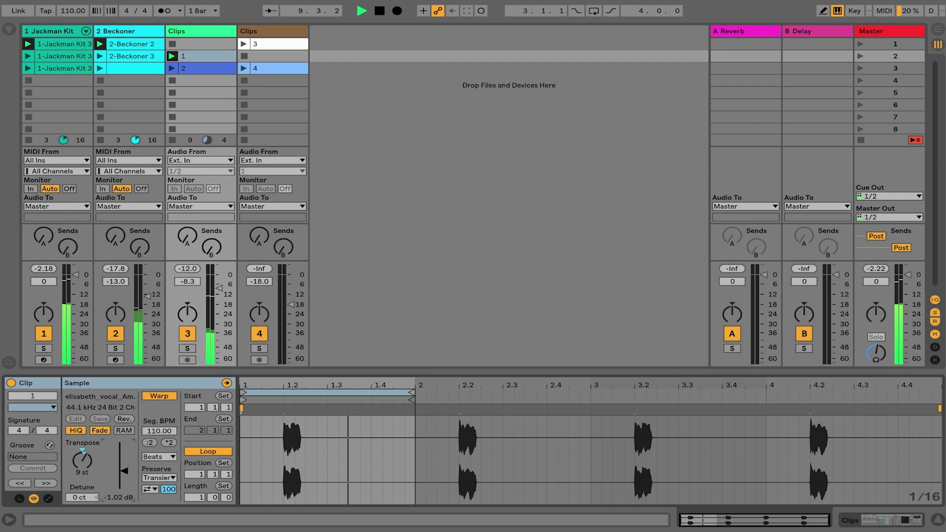
click(174, 72)
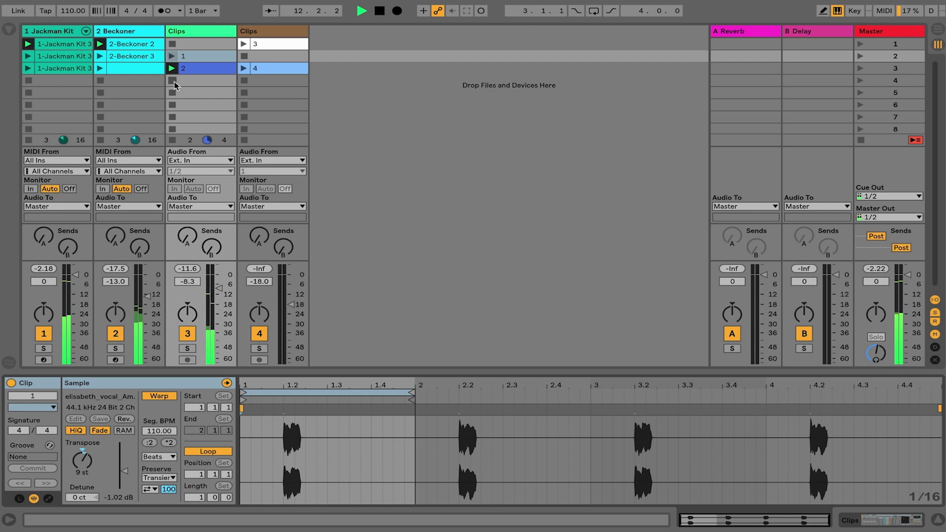
Play beatbox clip 3 with gain raised to 7.31 dB and transpose at +6 st
click(255, 44)
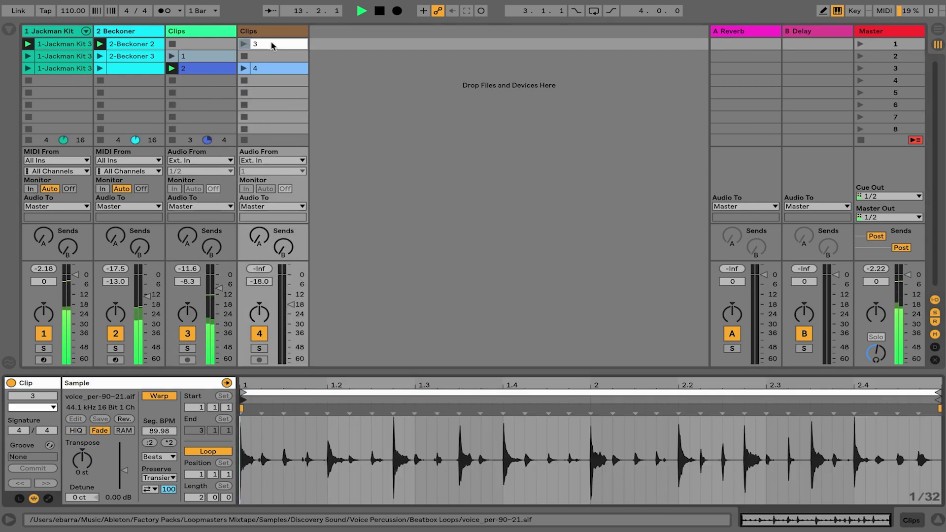
click(244, 44)
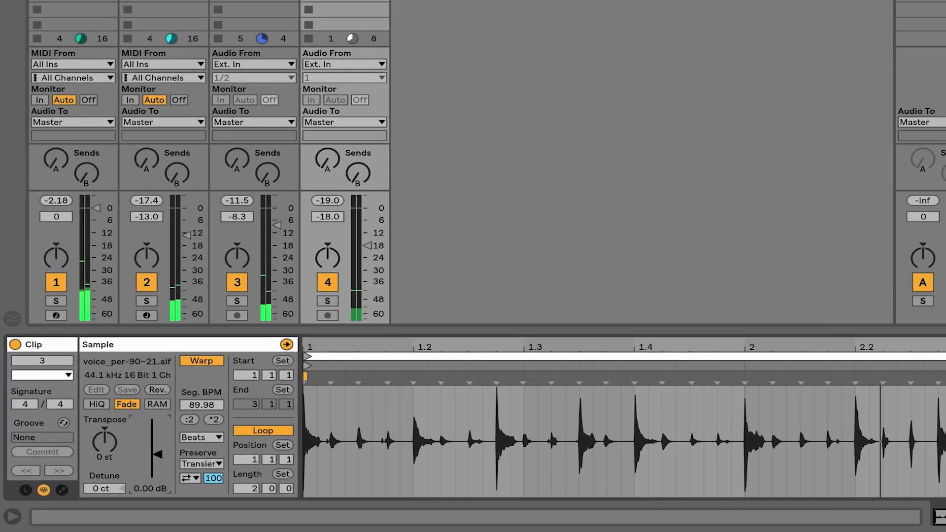
drag(155, 454, 155, 447)
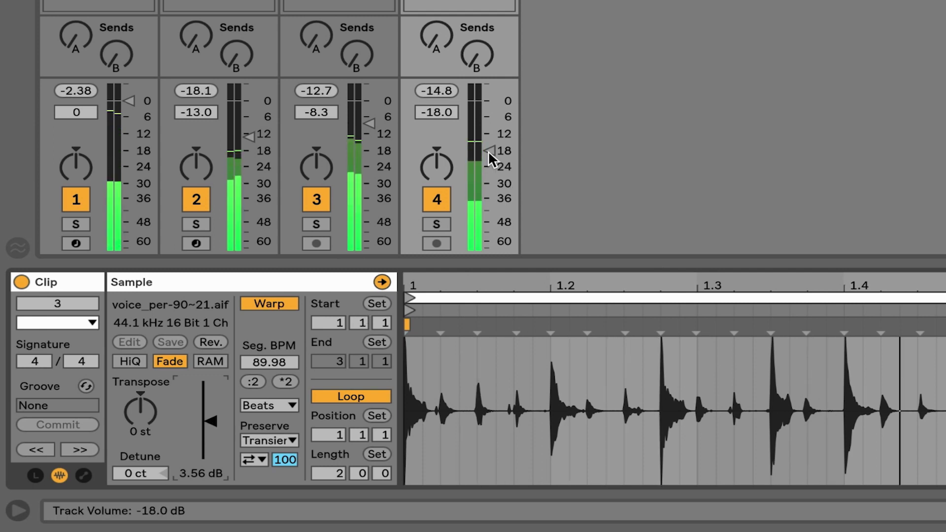
drag(209, 419, 209, 411)
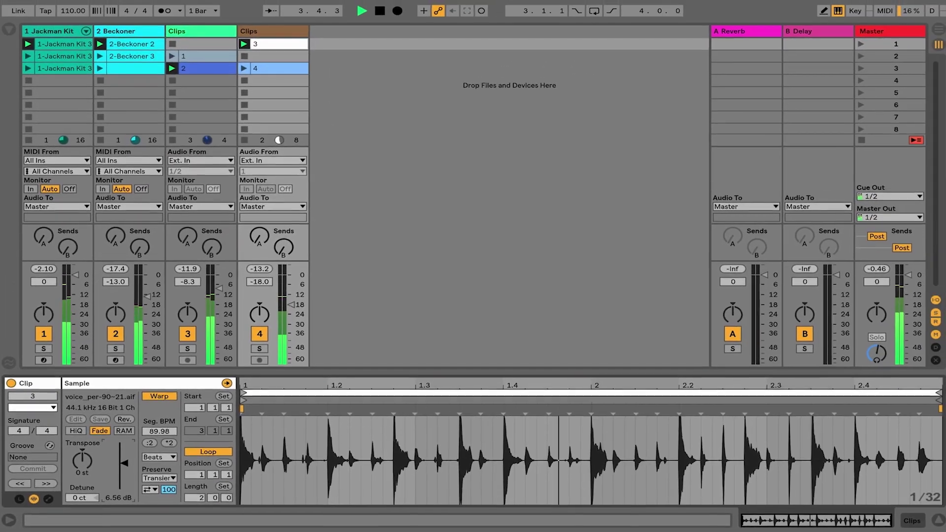
drag(180, 433, 180, 422)
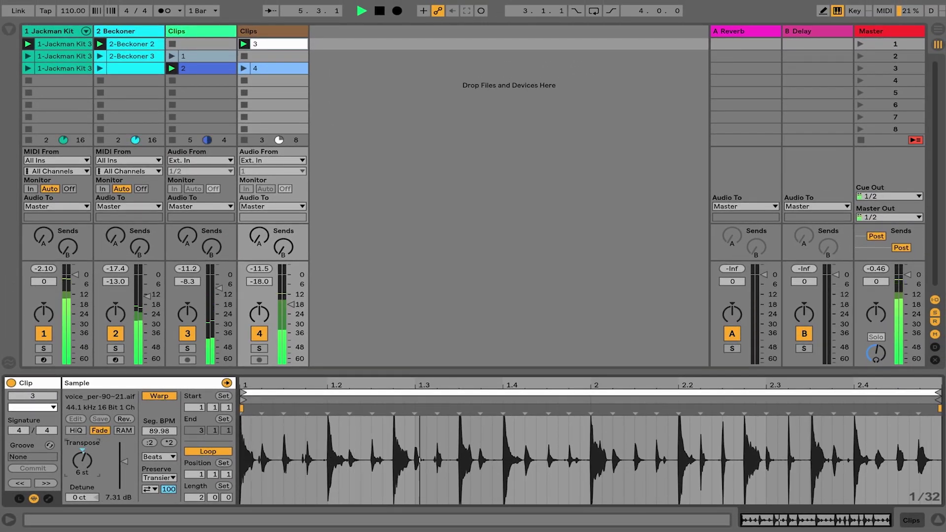
drag(100, 441, 99, 435)
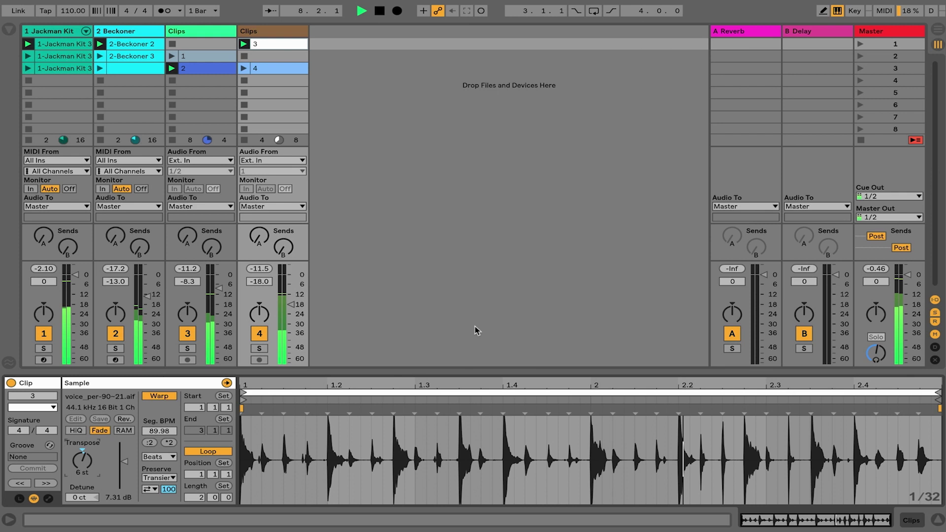
key(space)
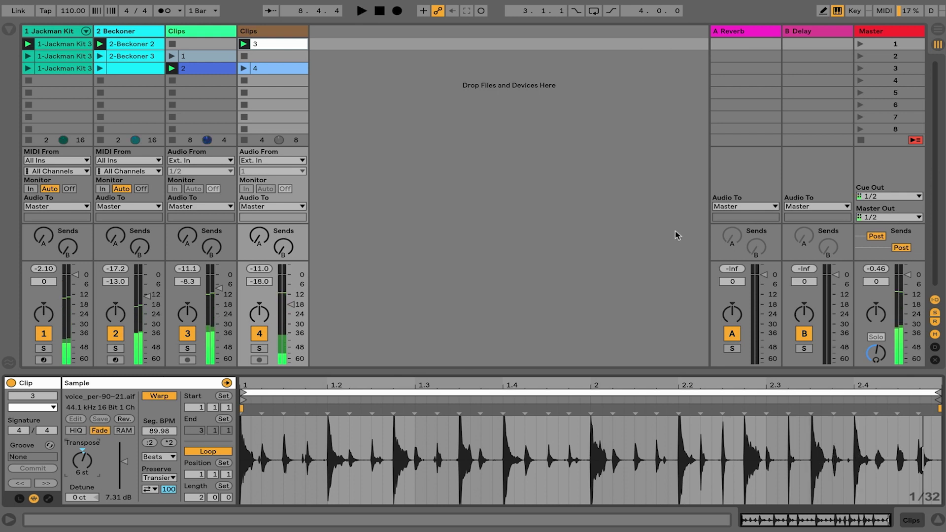
Audition vocal clip 4 at +7 st, then stop track 3 and playback
click(275, 72)
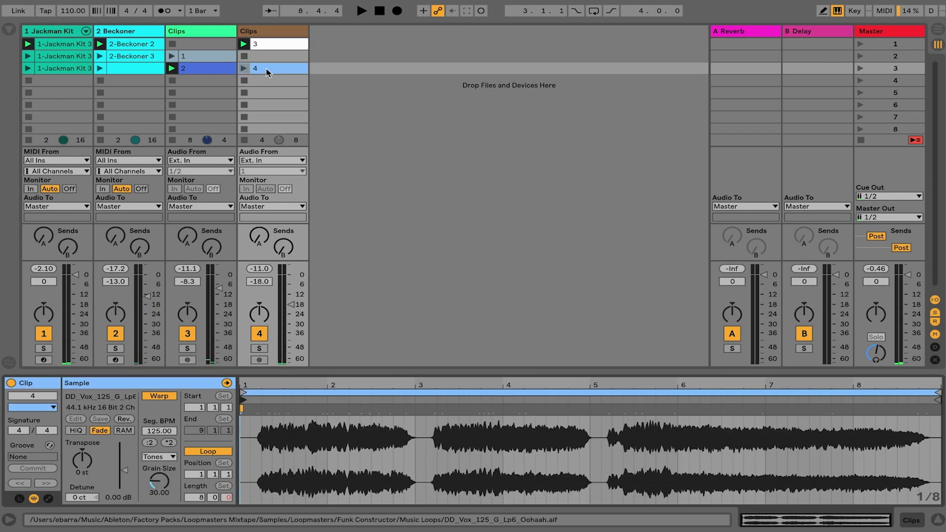
click(243, 69)
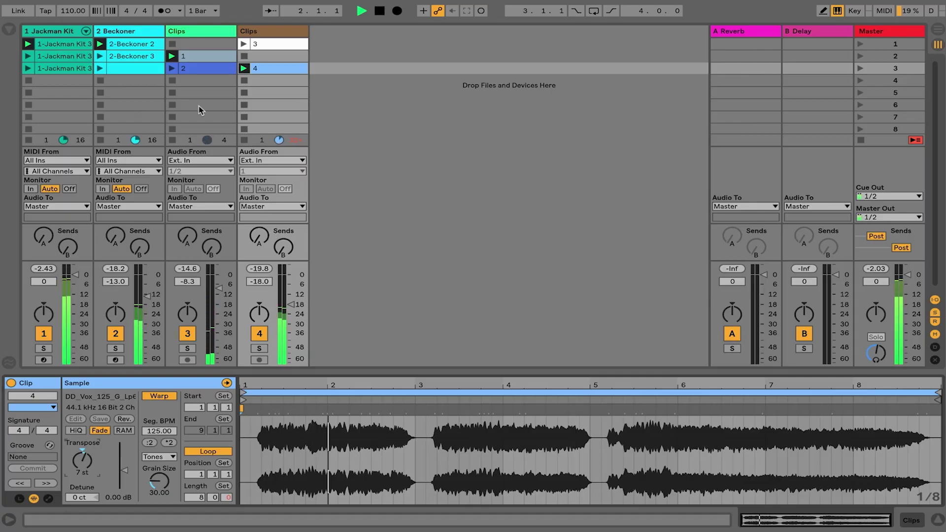
click(173, 80)
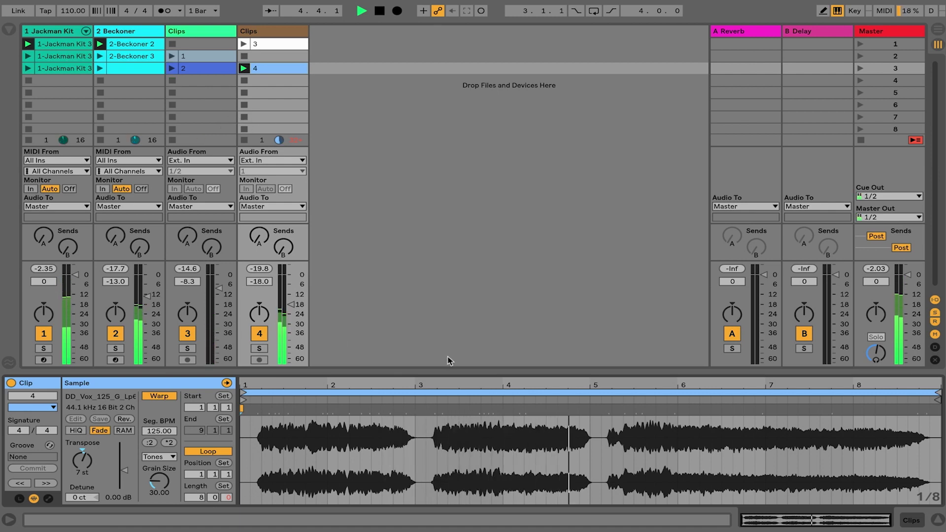
key(space)
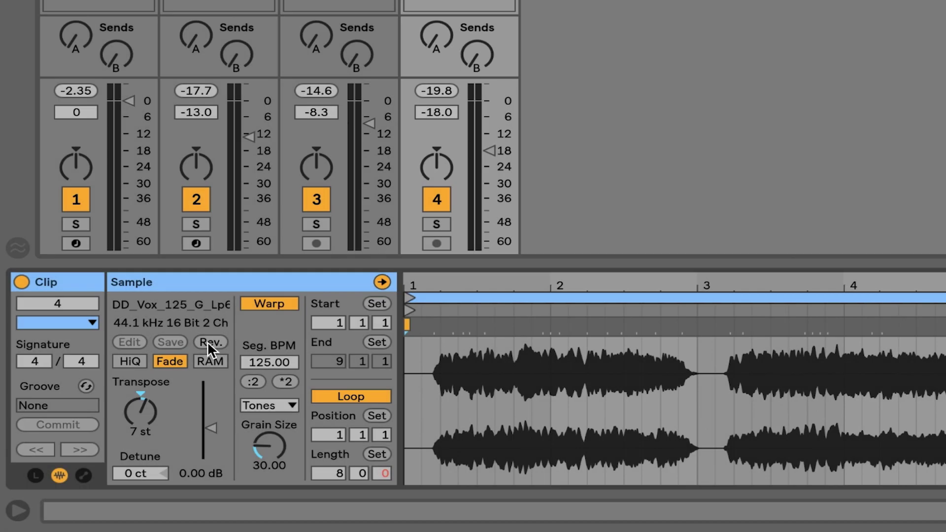
Reverse clip 4's sample, start playback and launch the third Jackman Kit clip
click(209, 343)
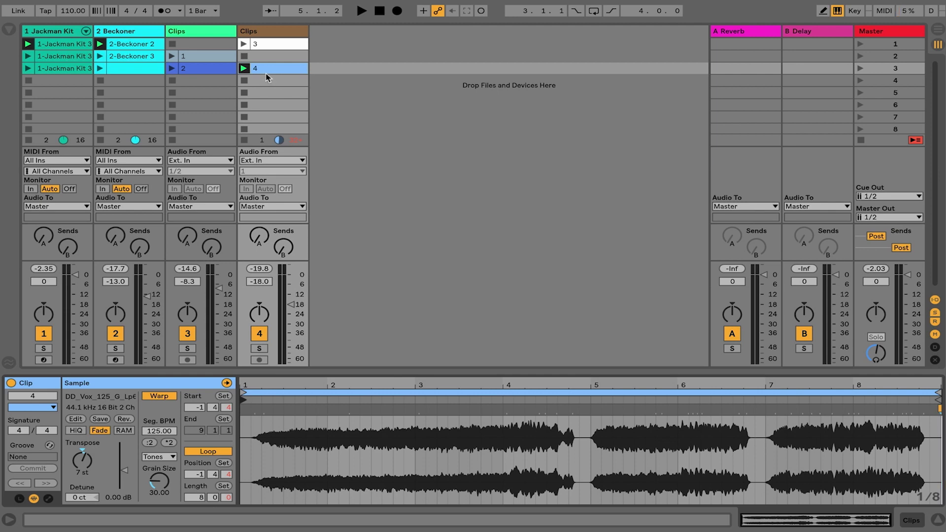
key(space)
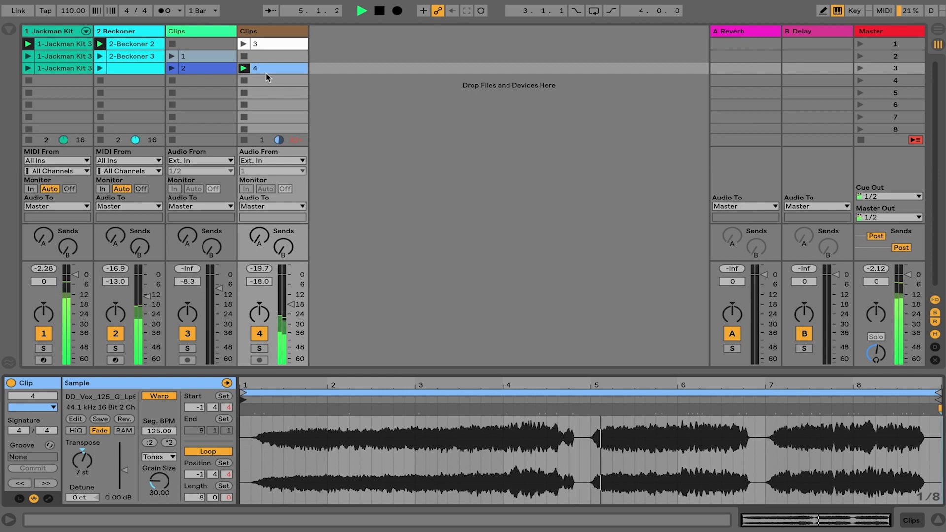
click(28, 69)
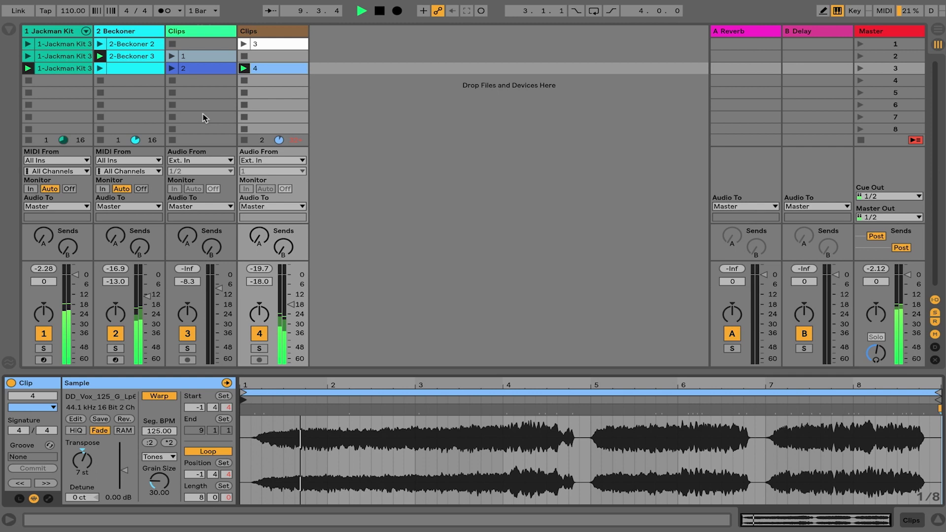
Layer in audio clip 2, the first Jackman Kit clip, clip 3 and clip 1
click(172, 69)
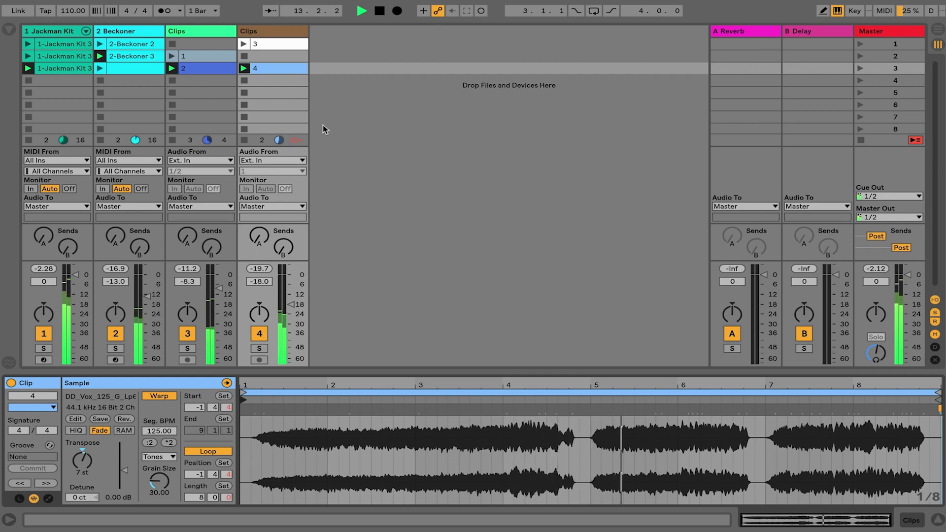
click(27, 44)
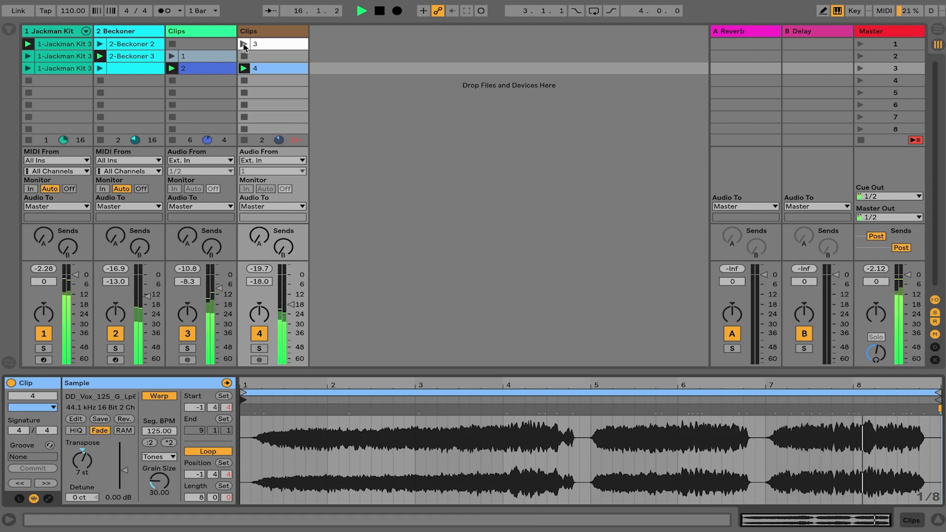
click(244, 44)
click(172, 56)
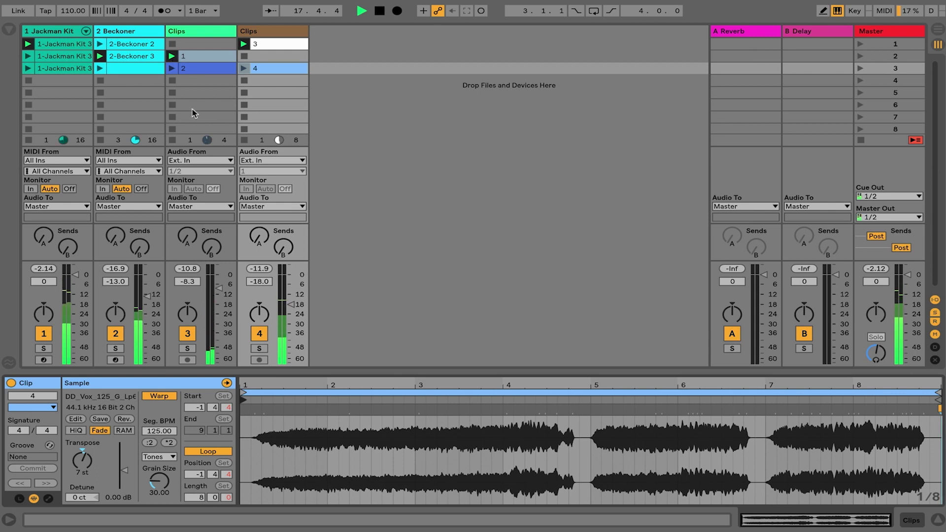
Turn off the Loop switch for audio clip 2 and launch it to hear it unlooped
click(198, 69)
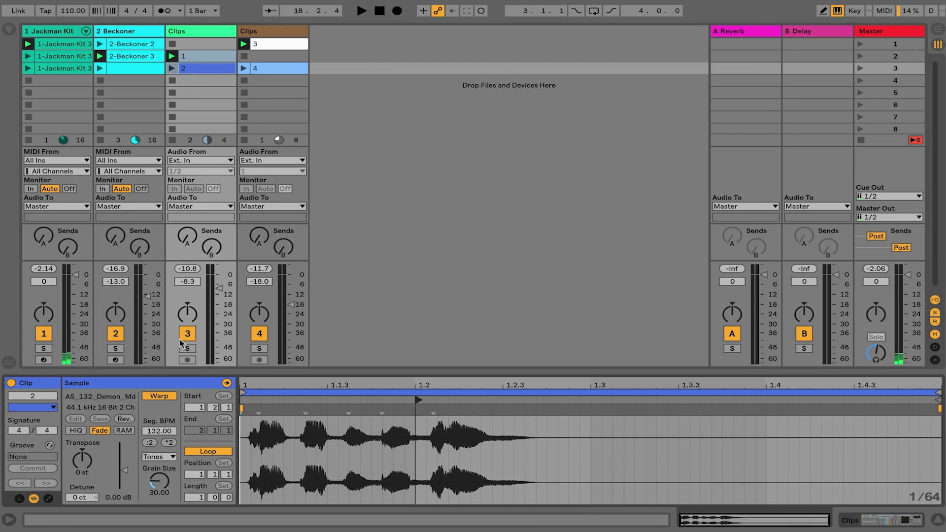
click(205, 451)
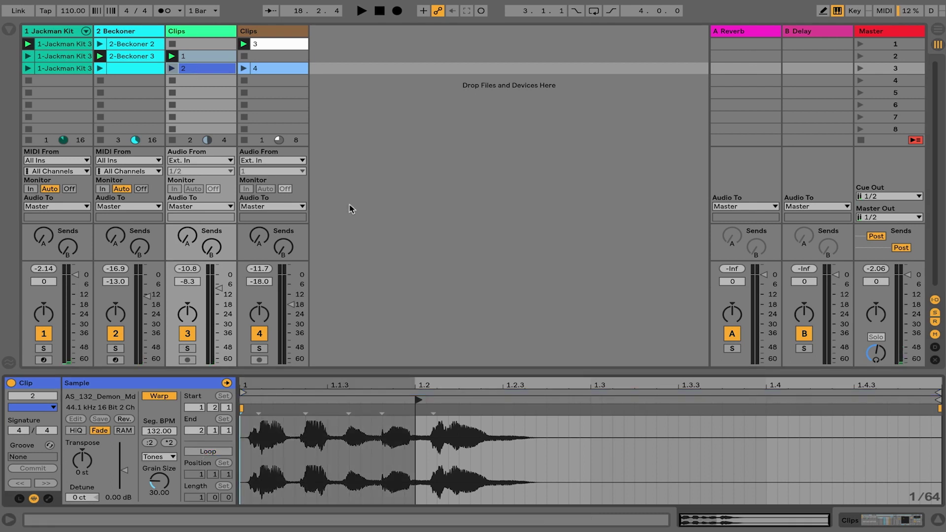
click(172, 69)
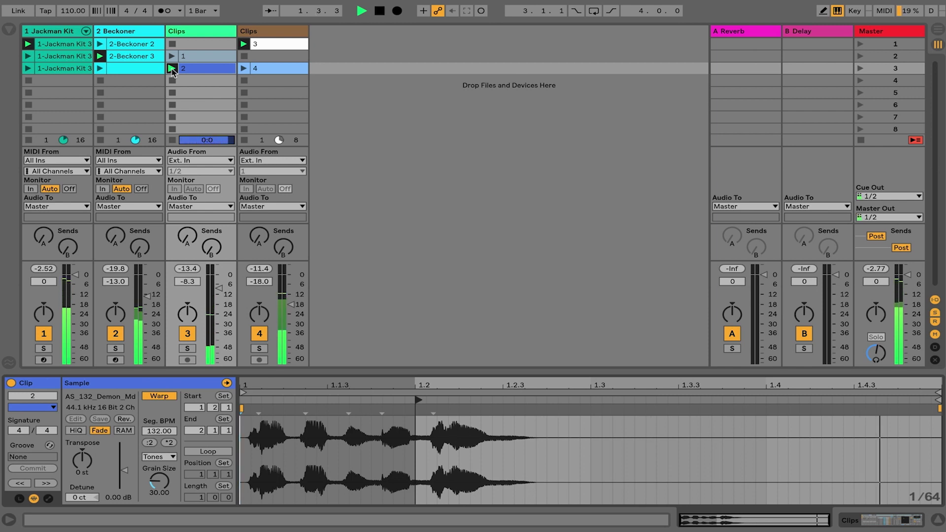